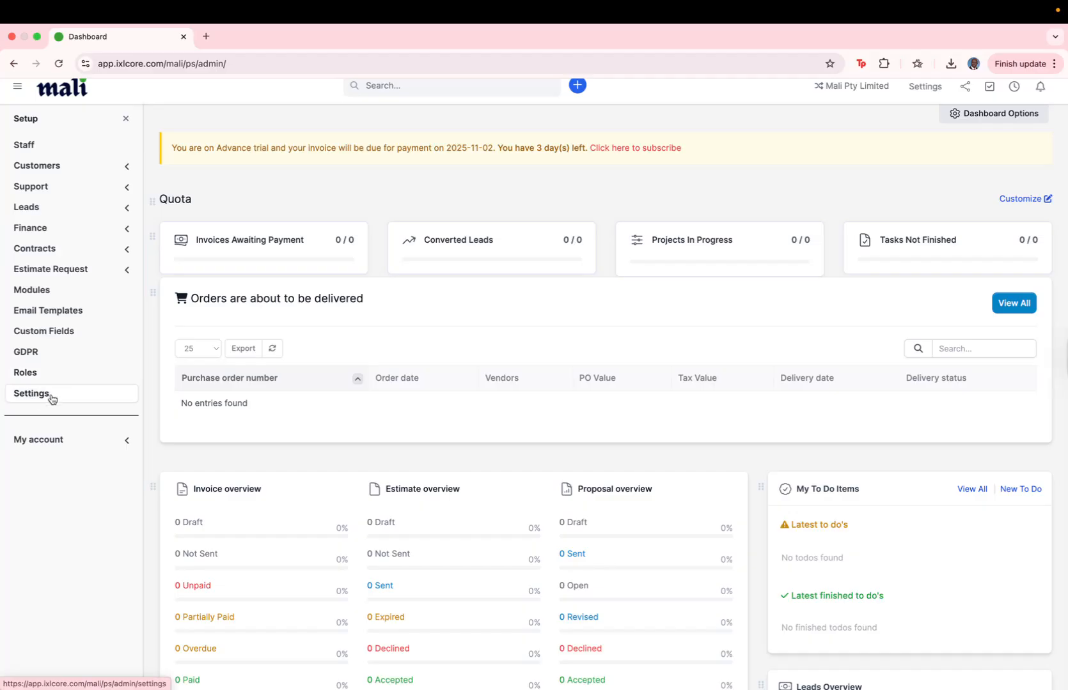
Step: Open the general finance settings and look through the available thousand separator options
{"action": "left_click", "coordinate": [51, 396]}
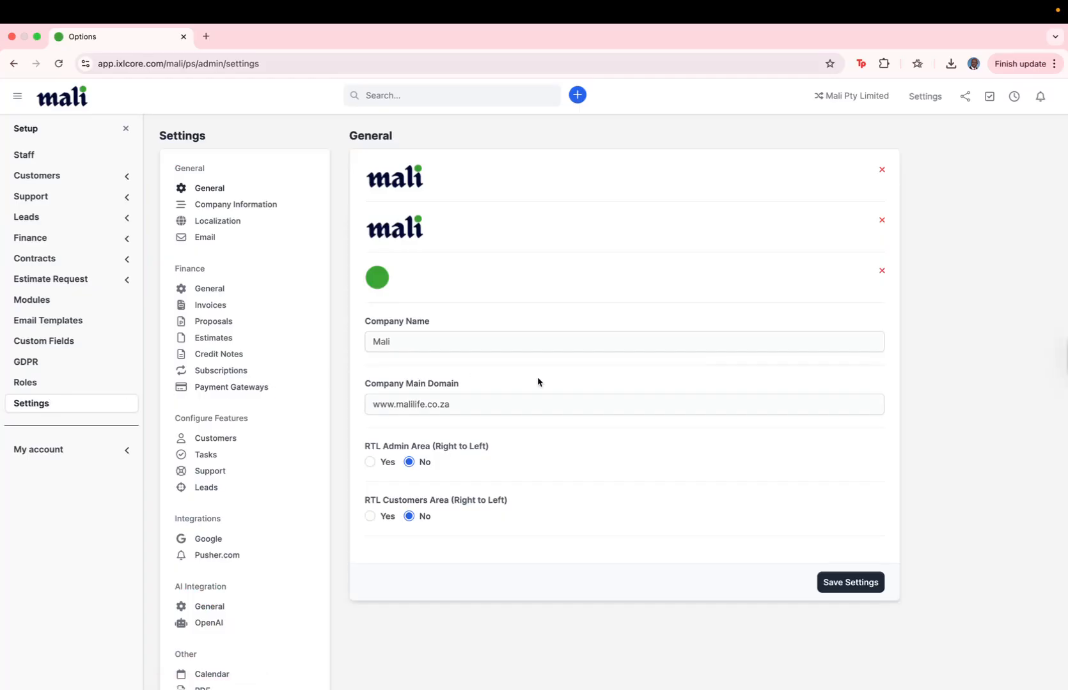
{"action": "left_click_drag", "start_coordinate": [177, 268], "coordinate": [203, 271]}
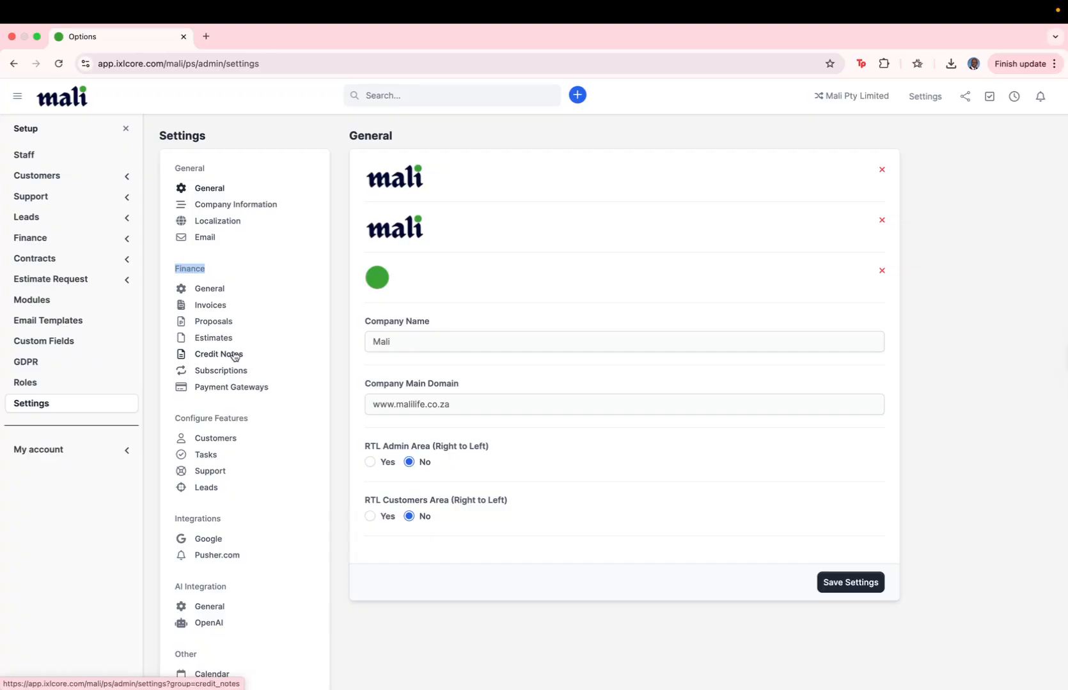
{"action": "left_click", "coordinate": [216, 289]}
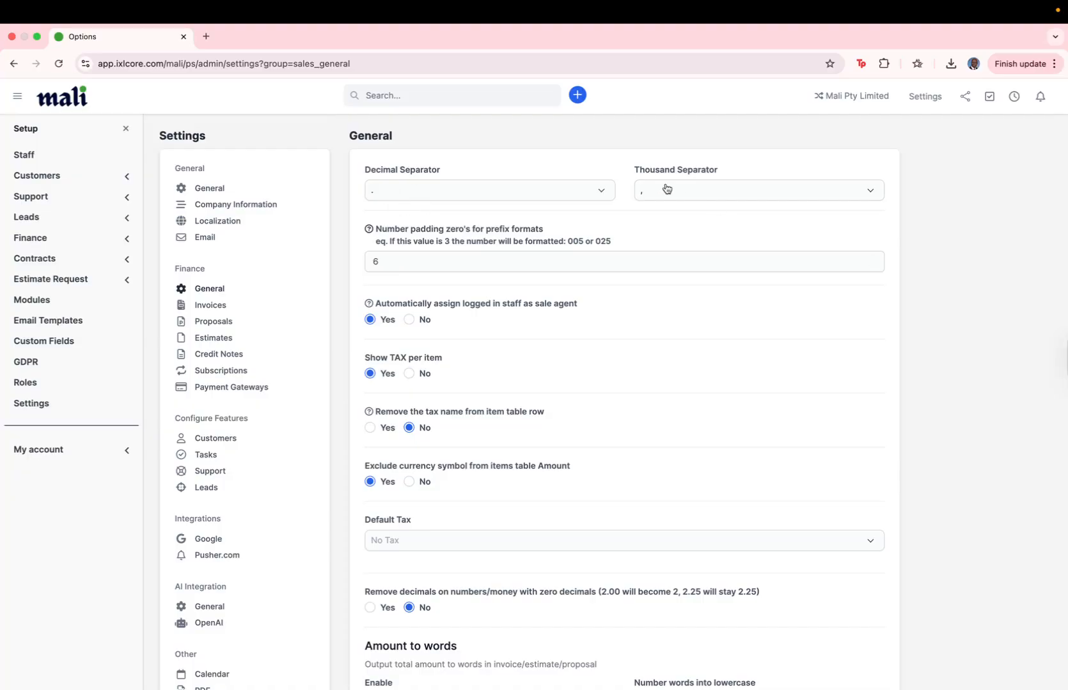
{"action": "left_click", "coordinate": [686, 193]}
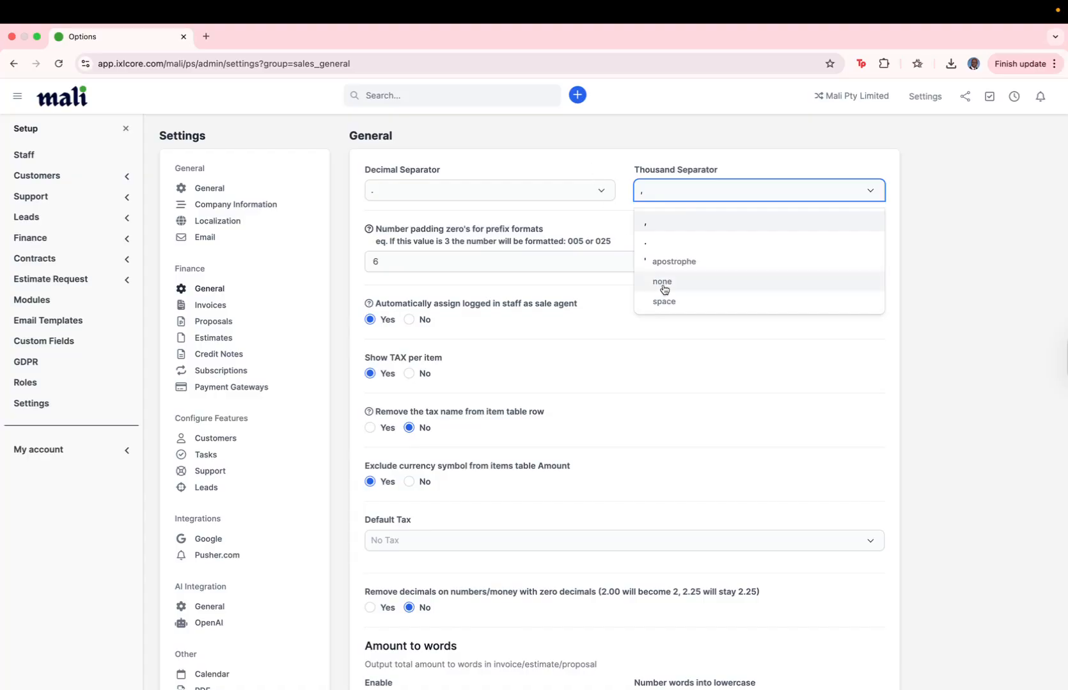
{"action": "left_click", "coordinate": [598, 176]}
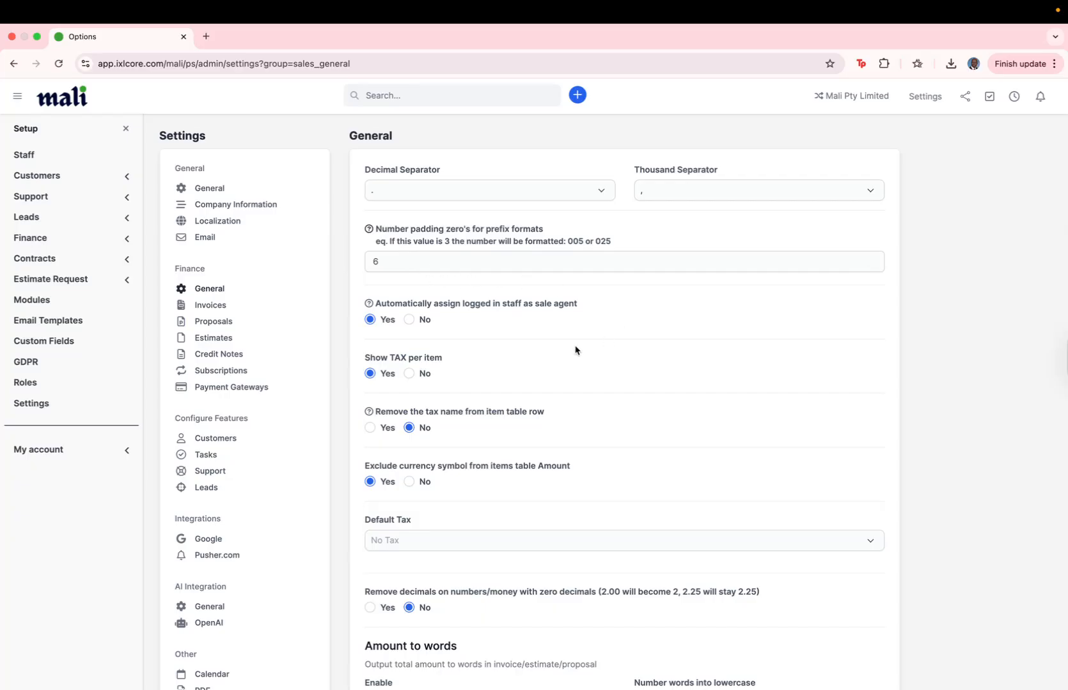
Step: Review the remaining general finance settings, from number padding to amount in words, and save the settings
{"action": "scroll", "coordinate": [536, 357], "scroll_direction": "down", "scroll_amount": 2}
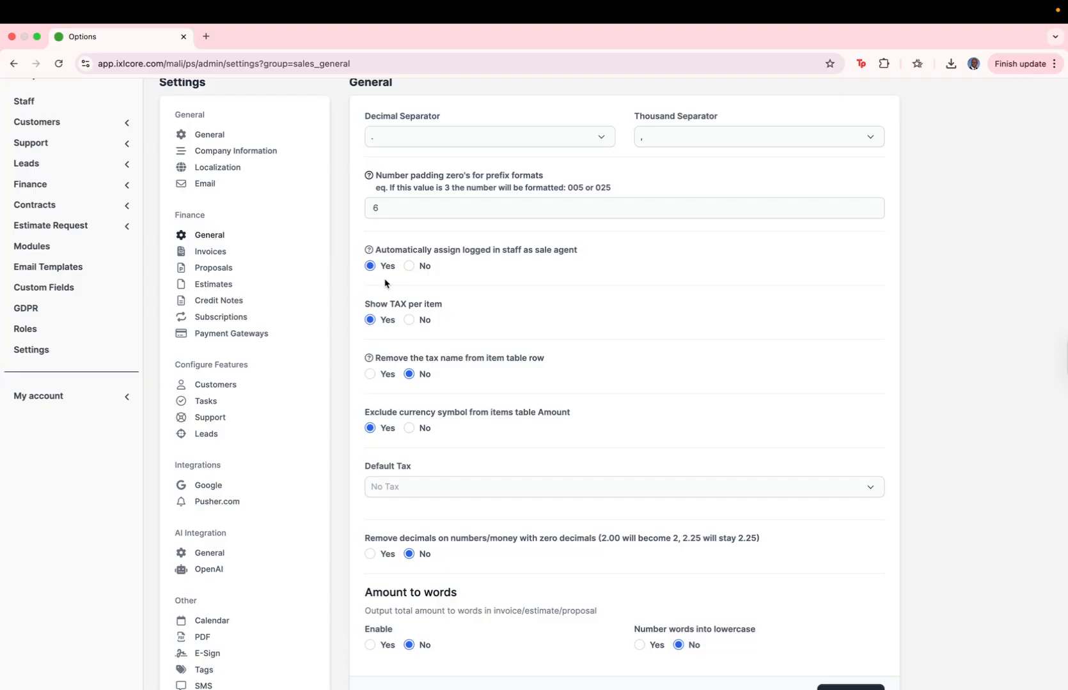
{"action": "scroll", "coordinate": [385, 284], "scroll_direction": "down", "scroll_amount": 2}
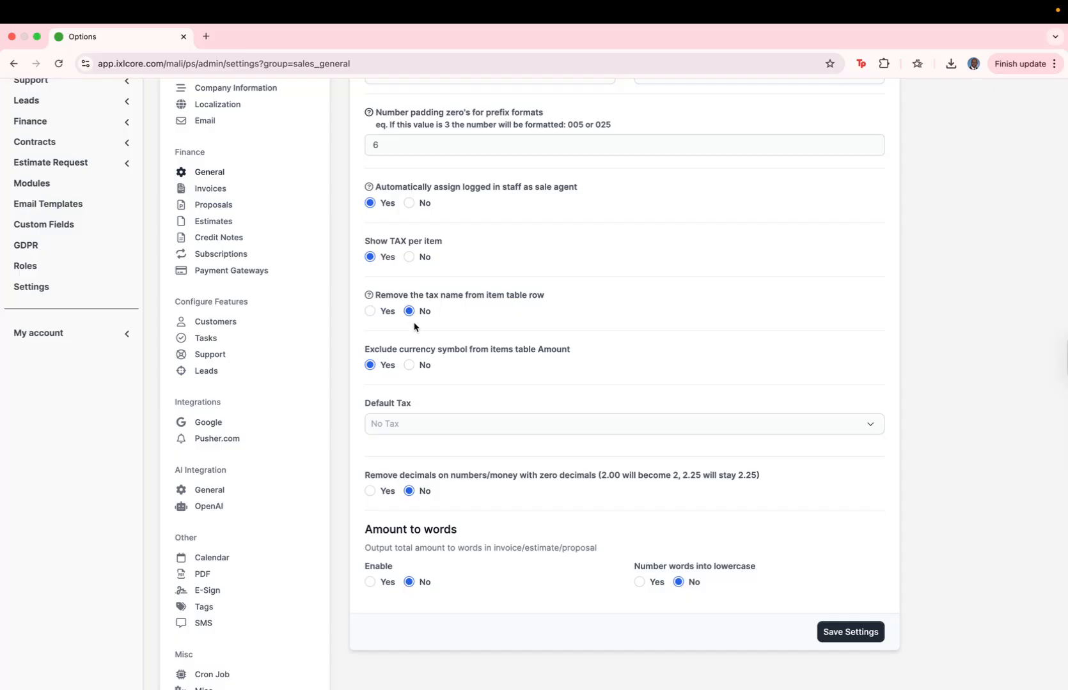
{"action": "scroll", "coordinate": [424, 321], "scroll_direction": "down", "scroll_amount": 1}
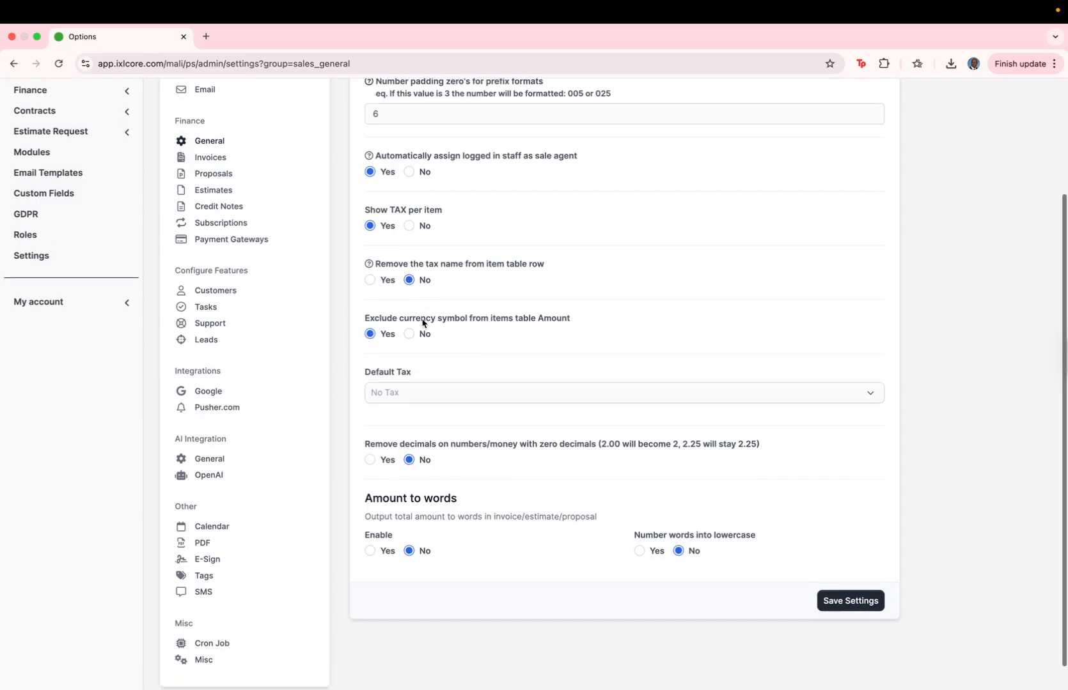
{"action": "mouse_move", "coordinate": [367, 267]}
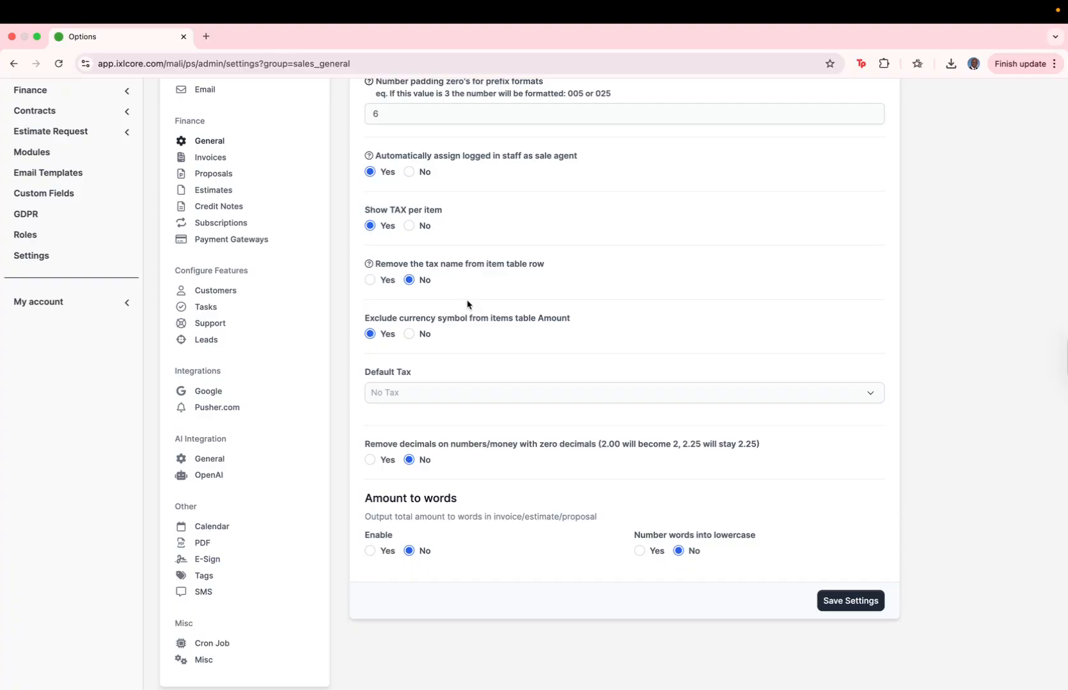
{"action": "scroll", "coordinate": [467, 305], "scroll_direction": "down", "scroll_amount": 1}
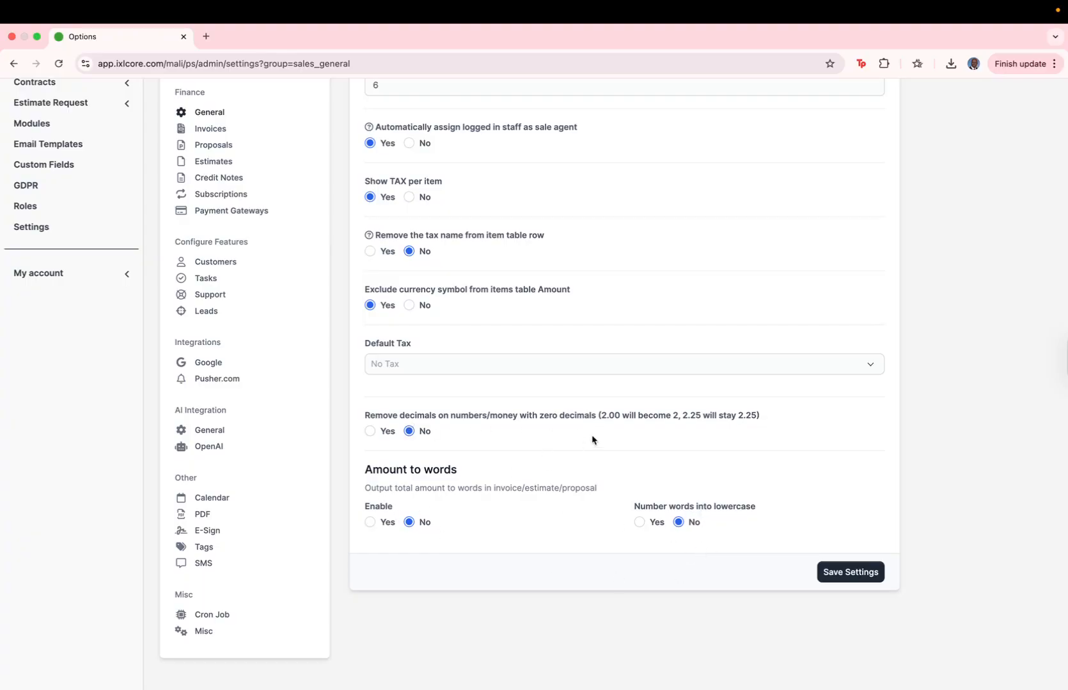
{"action": "scroll", "coordinate": [531, 454], "scroll_direction": "up", "scroll_amount": 3}
{"action": "scroll", "coordinate": [532, 455], "scroll_direction": "down", "scroll_amount": 3}
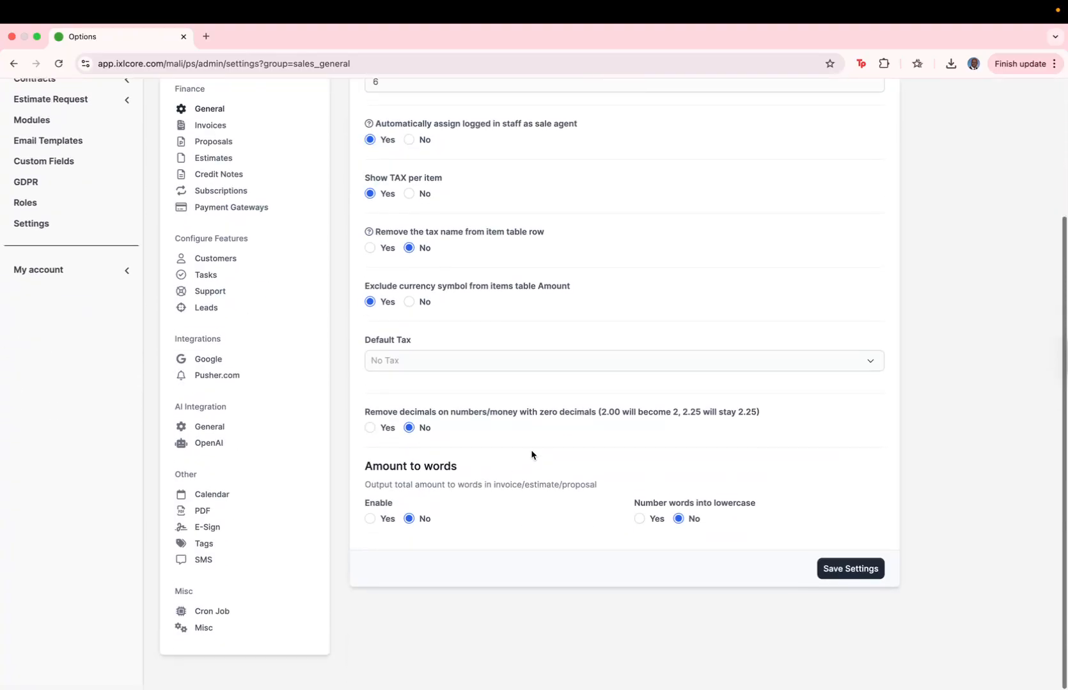
{"action": "left_click", "coordinate": [849, 571]}
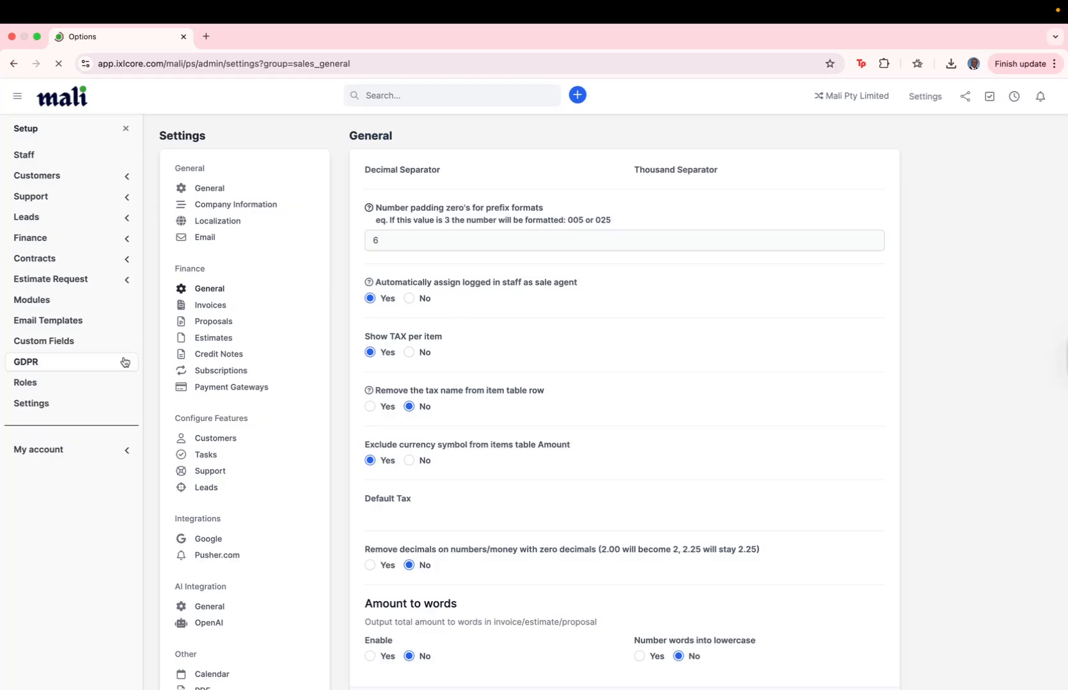
Step: Add a new tax rate named VAT at 15 percent in the finance setup
{"action": "left_click", "coordinate": [56, 241]}
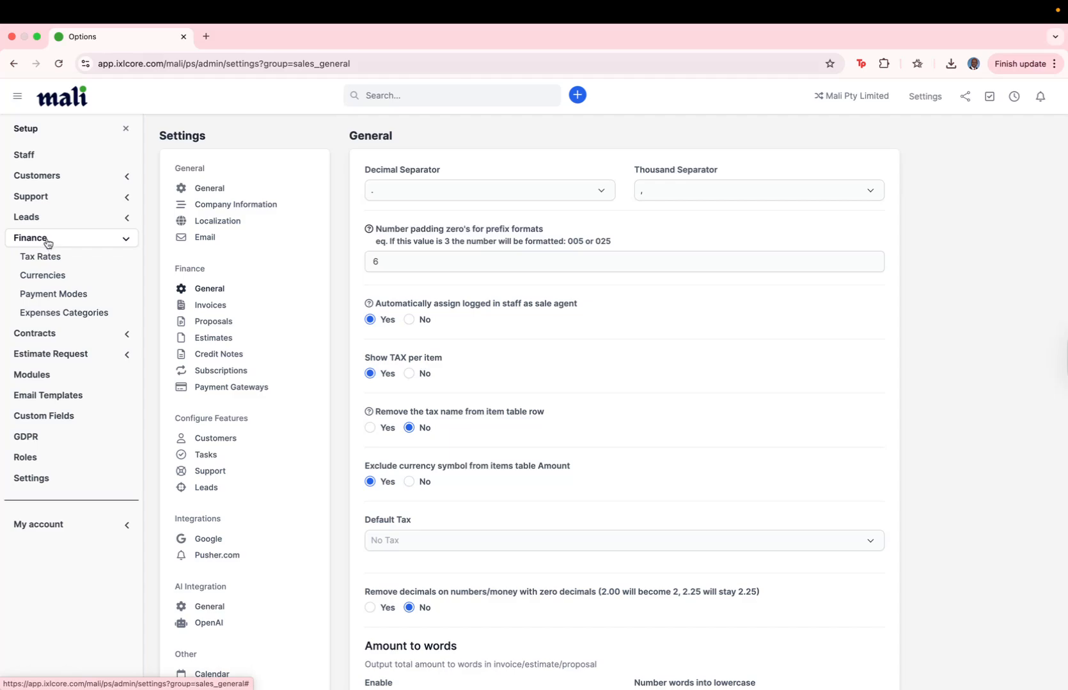
{"action": "left_click", "coordinate": [42, 257]}
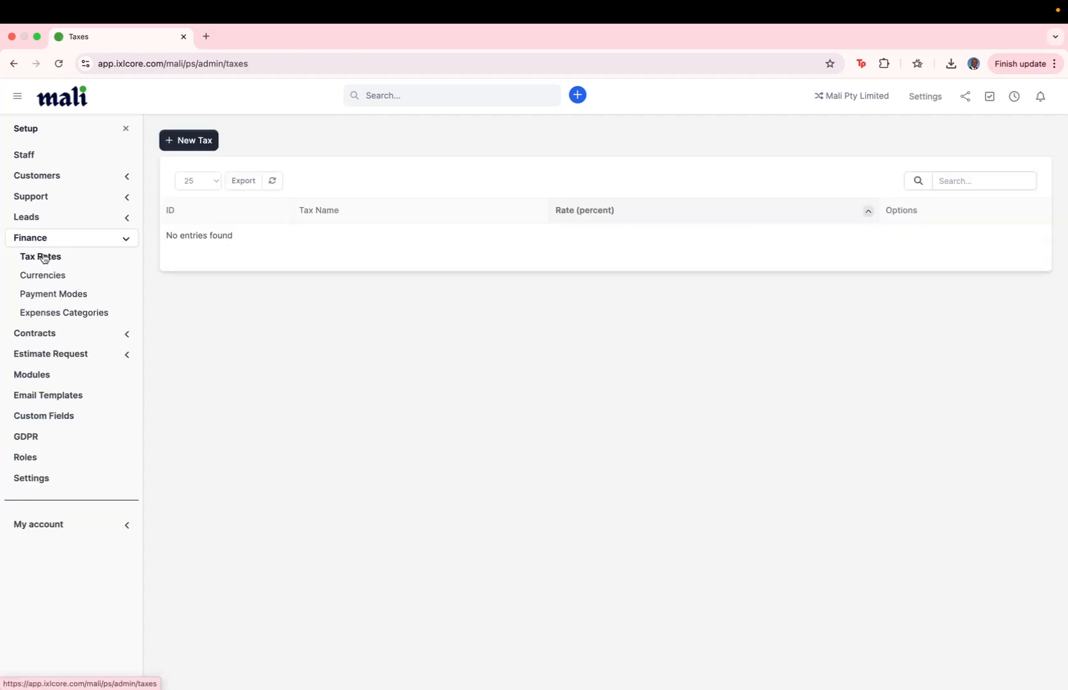
{"action": "left_click", "coordinate": [197, 145]}
{"action": "left_click", "coordinate": [383, 179]}
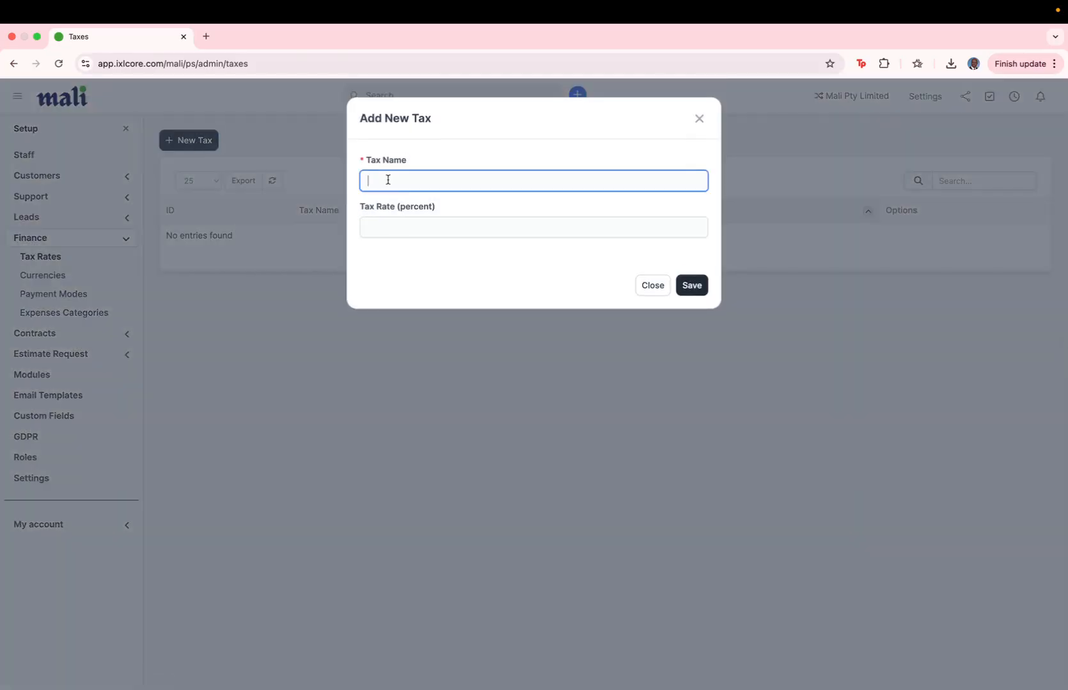
{"action": "type", "text": "VAT"}
{"action": "left_click", "coordinate": [386, 222]}
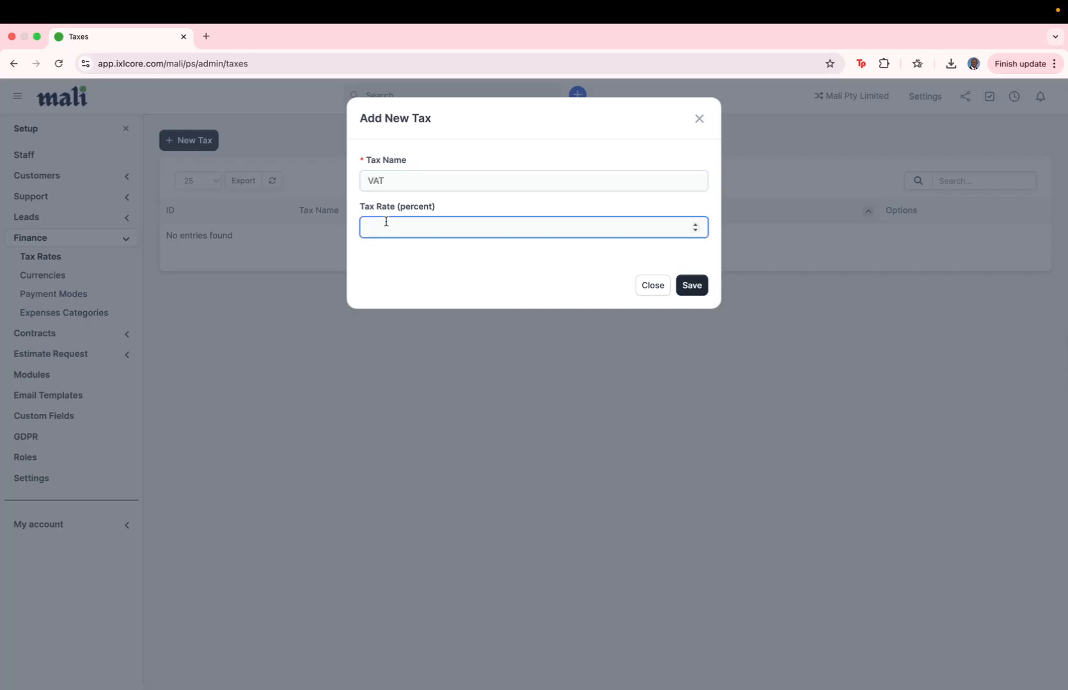
{"action": "left_click", "coordinate": [688, 287]}
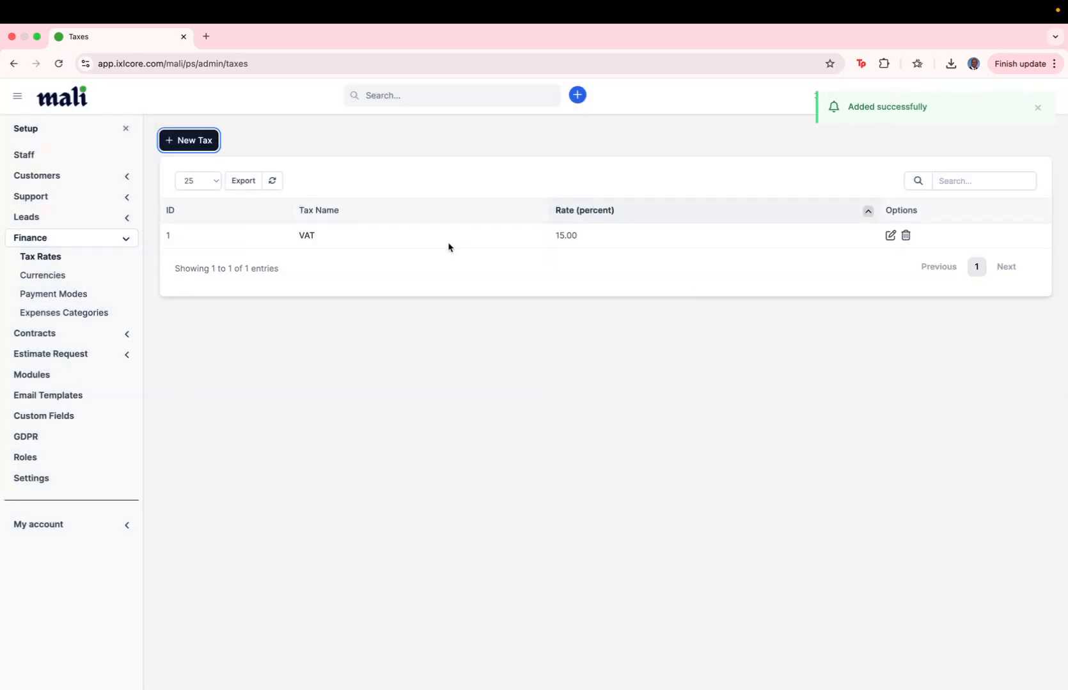
Step: Add a second tax rate named Excise at 5 percent
{"action": "left_click", "coordinate": [207, 142]}
{"action": "left_click", "coordinate": [395, 183]}
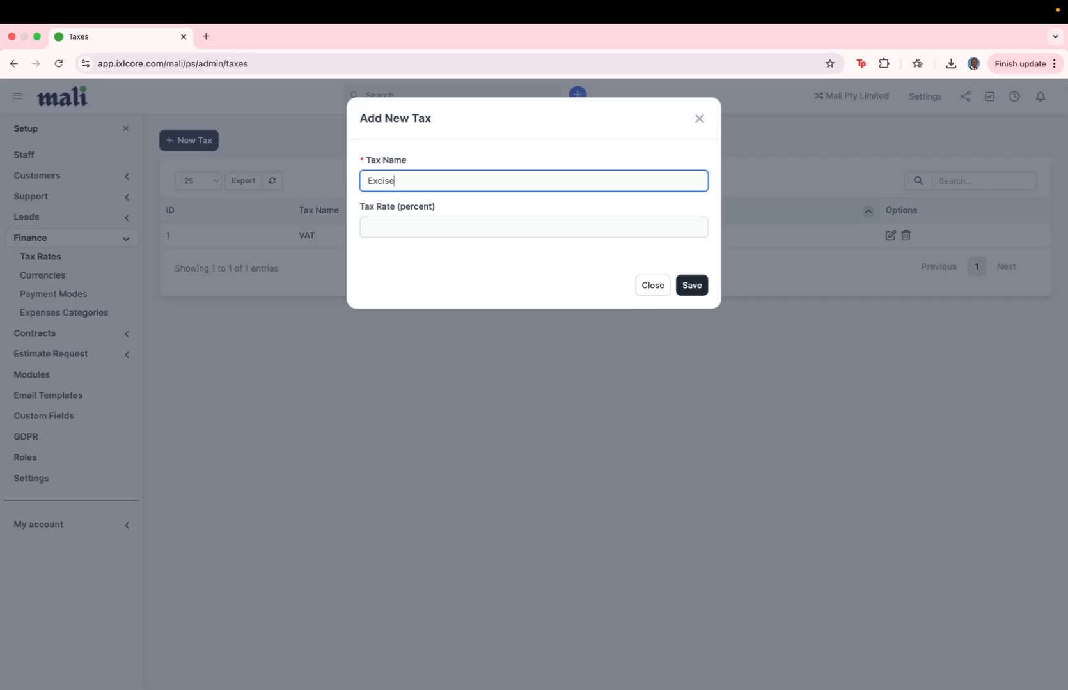
{"action": "left_click", "coordinate": [379, 230]}
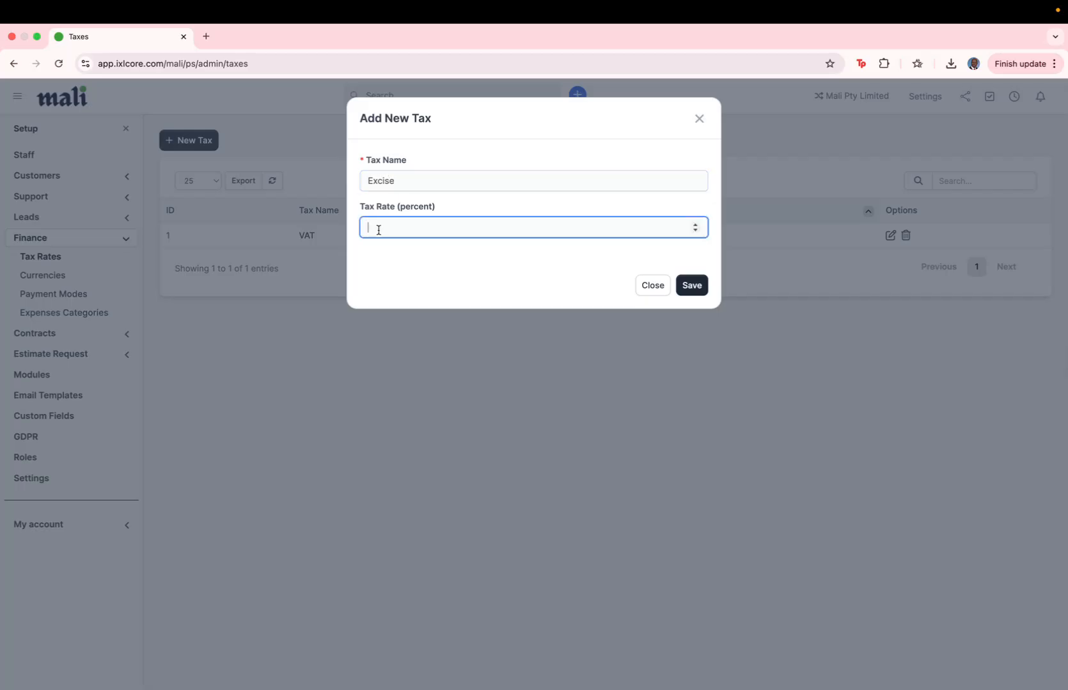
{"action": "left_click", "coordinate": [694, 287]}
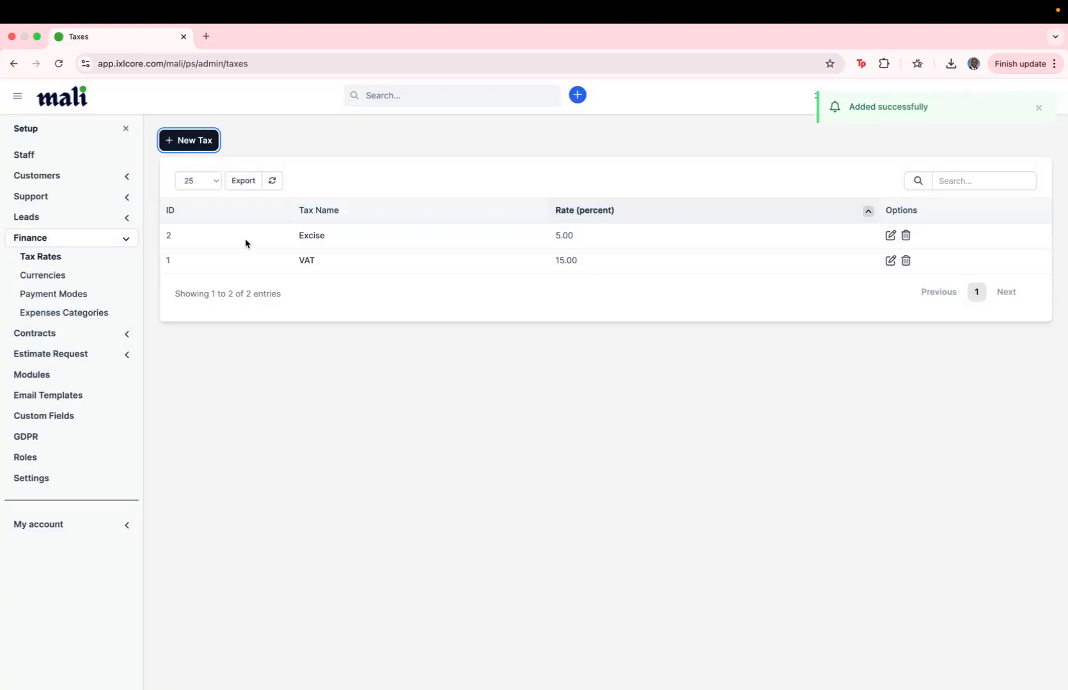
Step: Add a third tax rate named WHT at 5 percent
{"action": "left_click", "coordinate": [204, 142]}
{"action": "left_click", "coordinate": [400, 177]}
{"action": "type", "text": "WH"}
{"action": "left_click", "coordinate": [383, 227]}
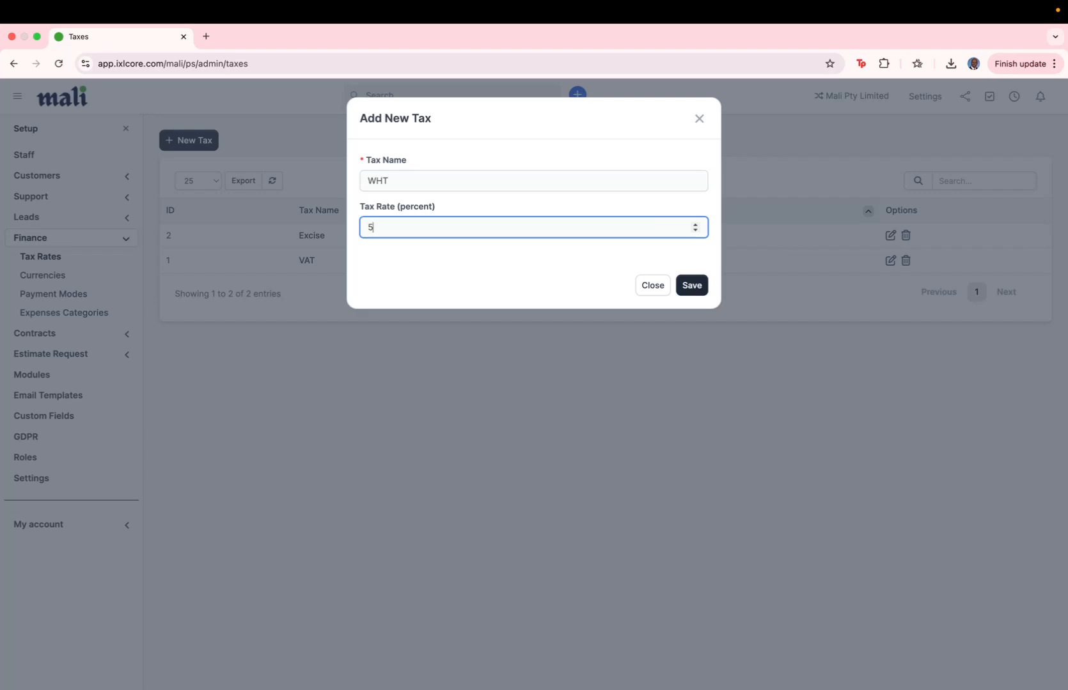
{"action": "left_click", "coordinate": [678, 285]}
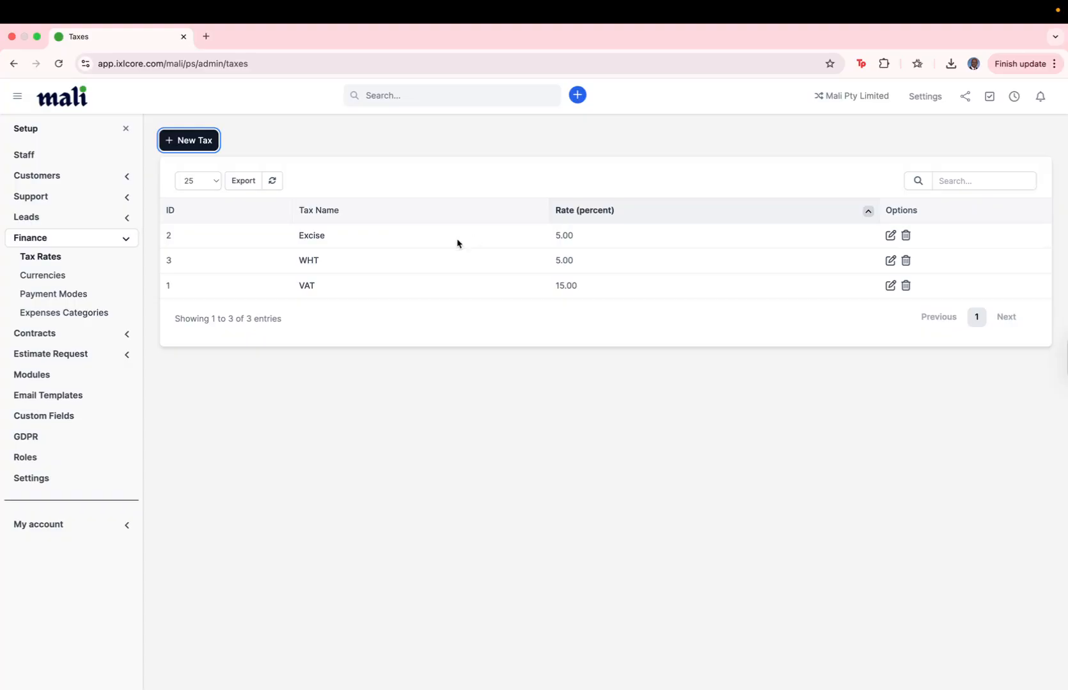
Step: In the currency list, make USD the base currency and switch the base currency back to ZAR
{"action": "left_click", "coordinate": [45, 276]}
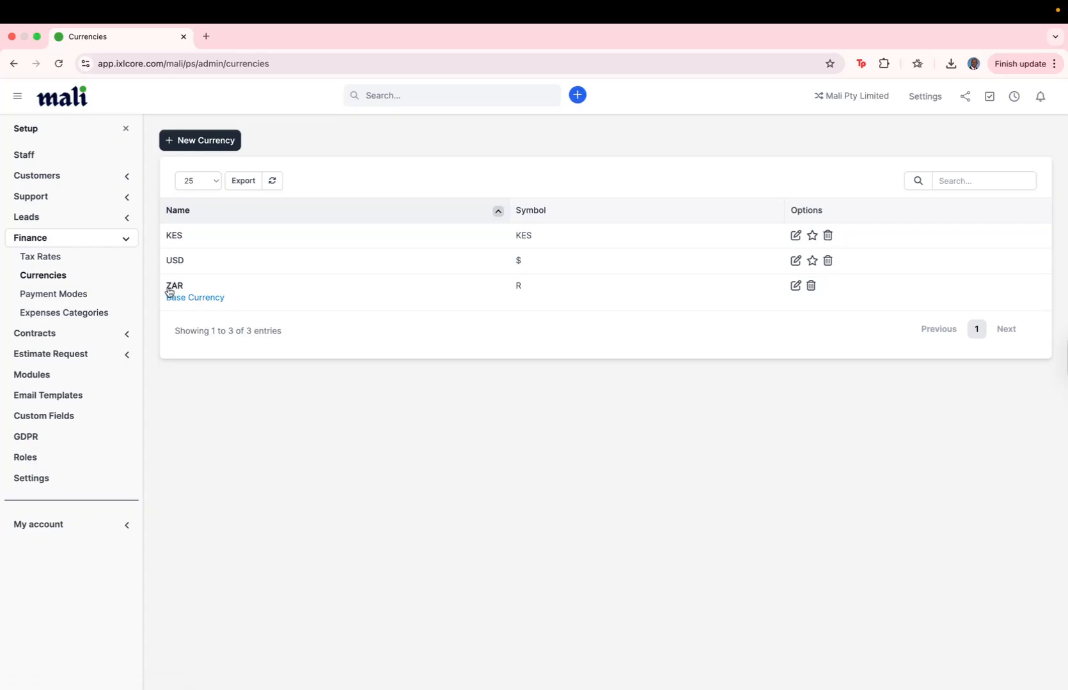
{"action": "left_click", "coordinate": [810, 264]}
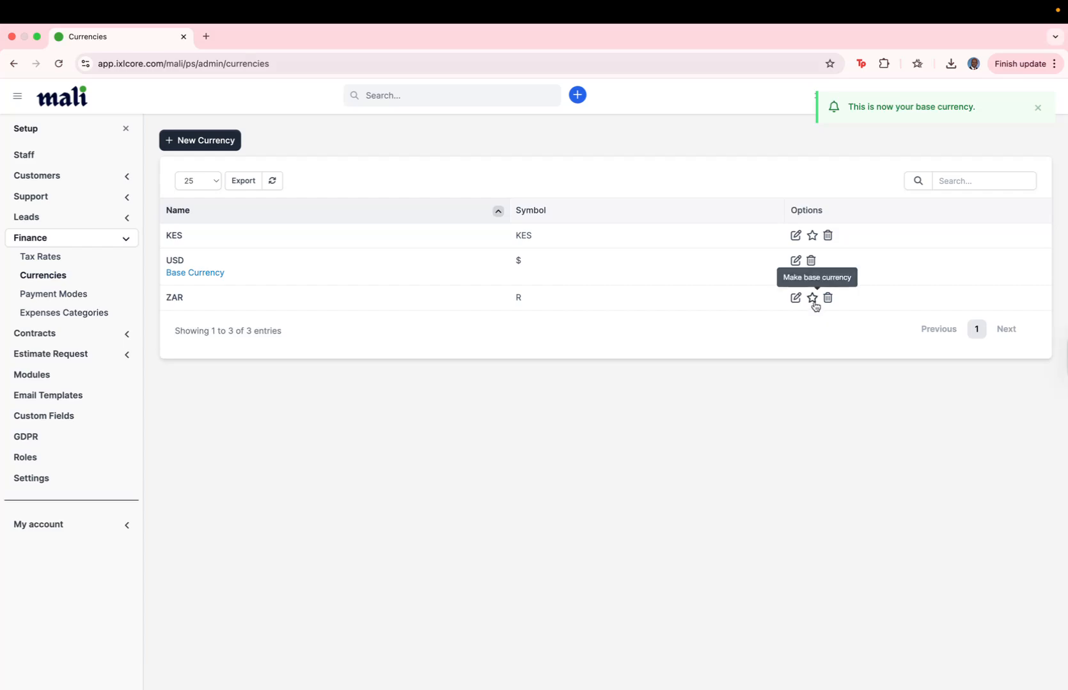
{"action": "left_click", "coordinate": [813, 300]}
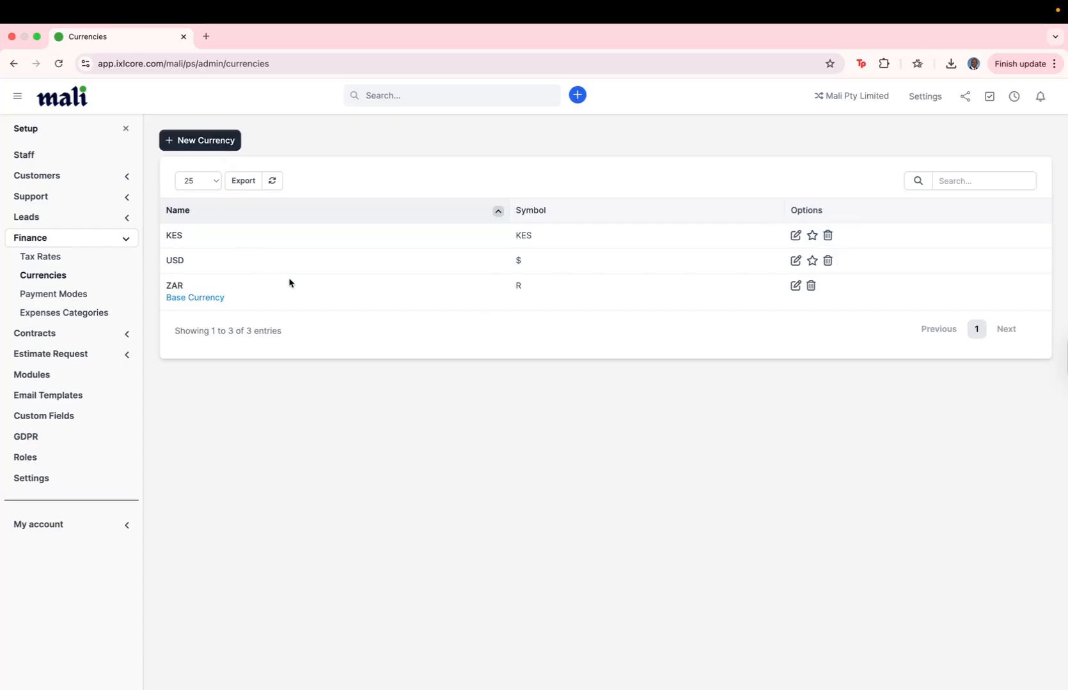
Step: Create a payment mode named Bank, describing the account with name Mali Pty Limited, bank First National Bank and the account number
{"action": "left_click", "coordinate": [42, 295]}
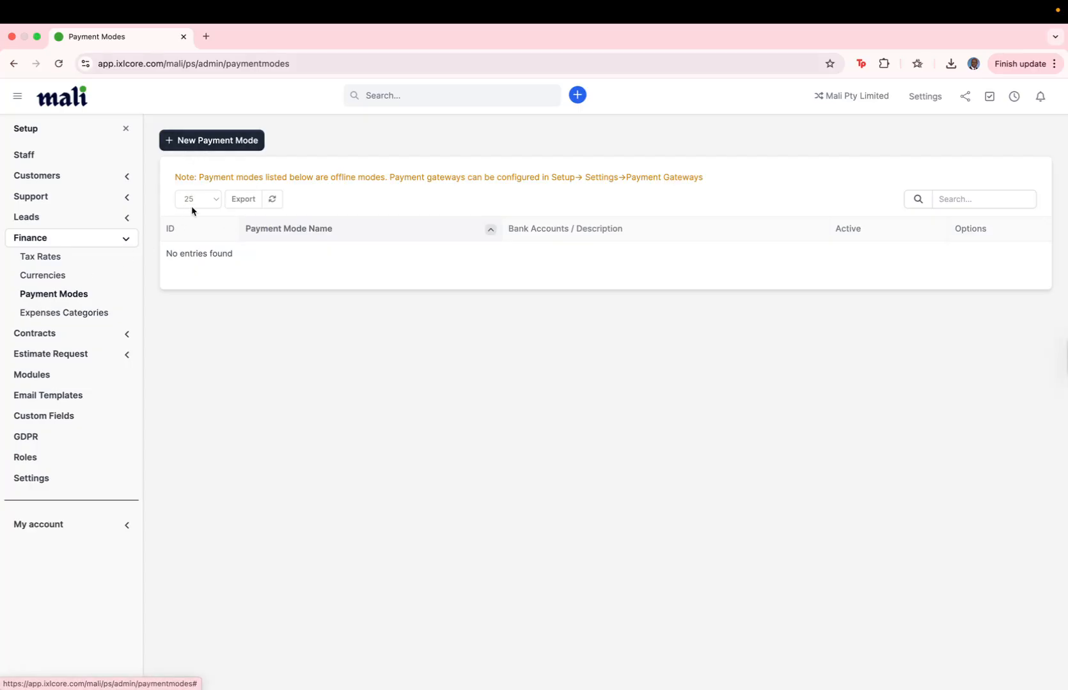
{"action": "left_click", "coordinate": [214, 142]}
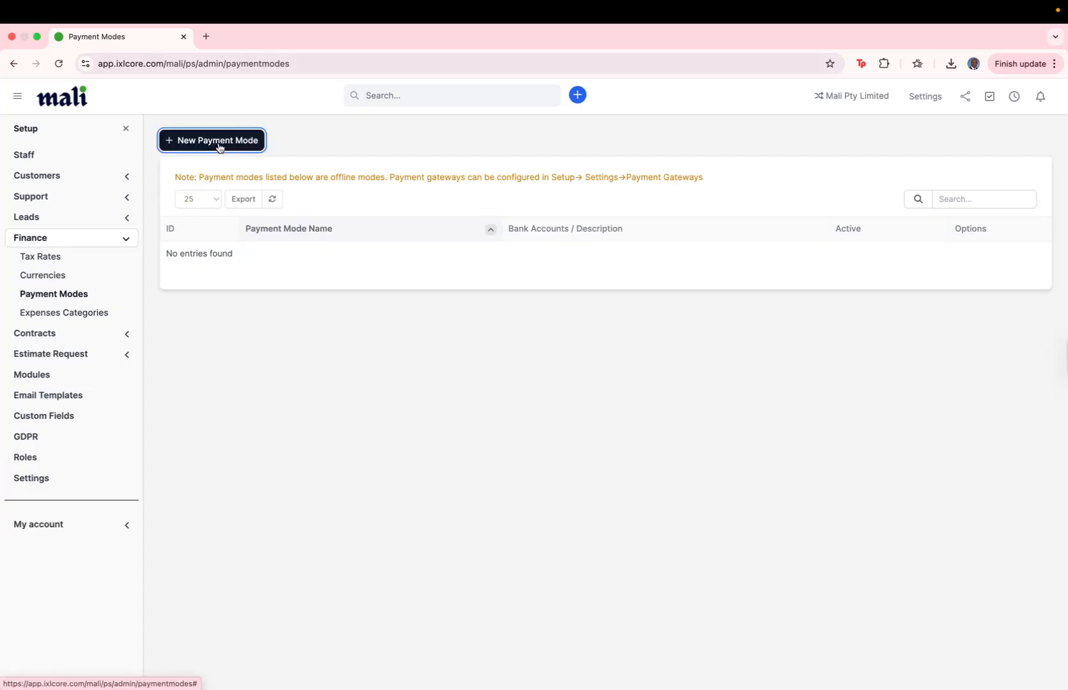
{"action": "left_click", "coordinate": [400, 179]}
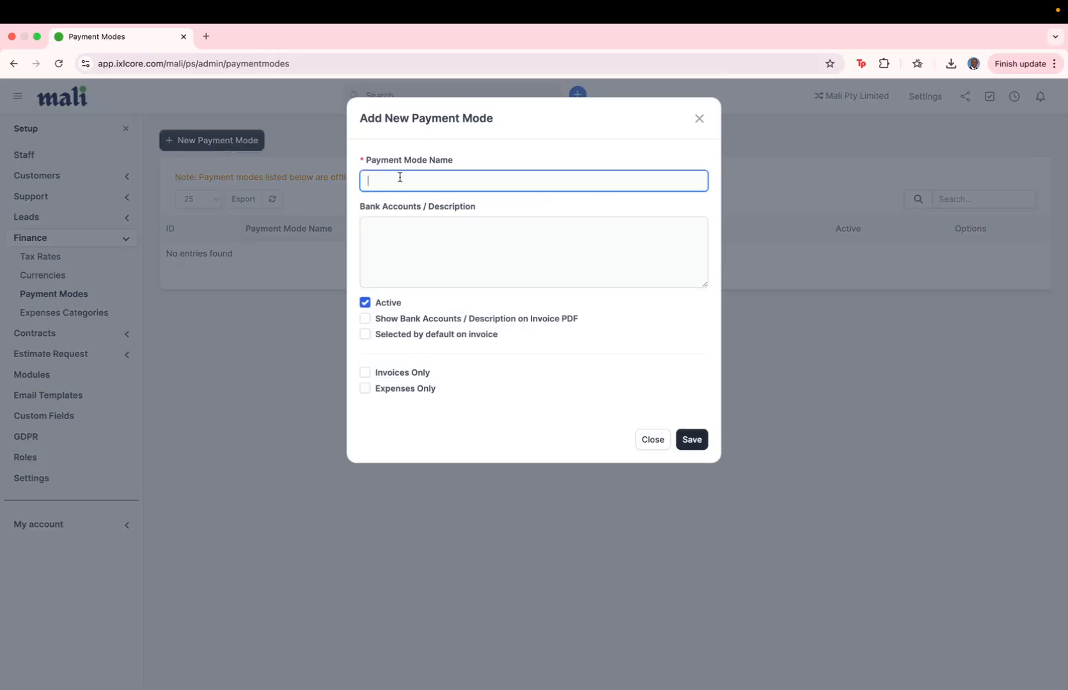
{"action": "type", "text": "Bank"}
{"action": "key", "text": "Tab"}
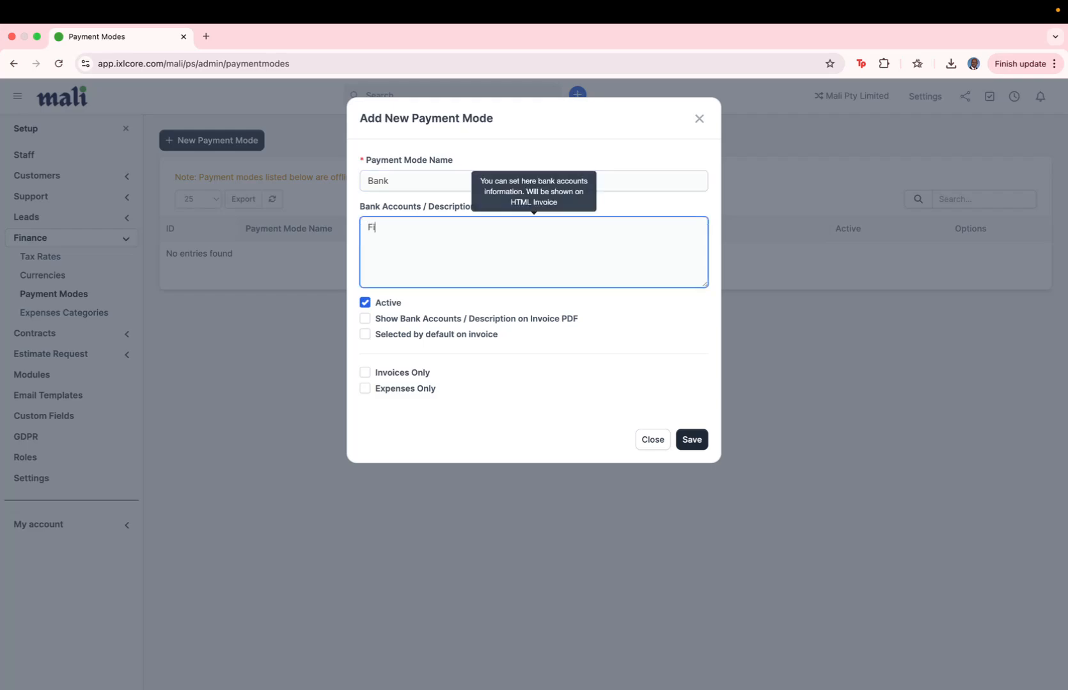
{"action": "type", "text": "Name : - Mali Pty Limited"}
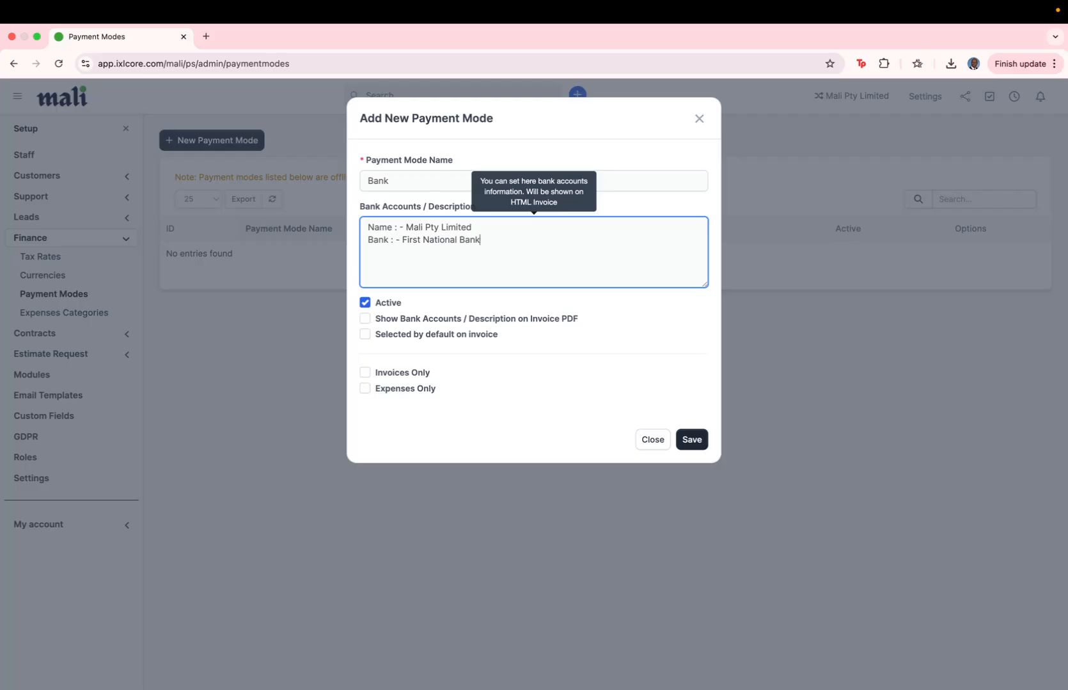
{"action": "type", "text": "umber: - 1234567890"}
Step: Show the bank details on the invoice PDF, select the payment mode by default on invoices, and save it
{"action": "left_click", "coordinate": [378, 323]}
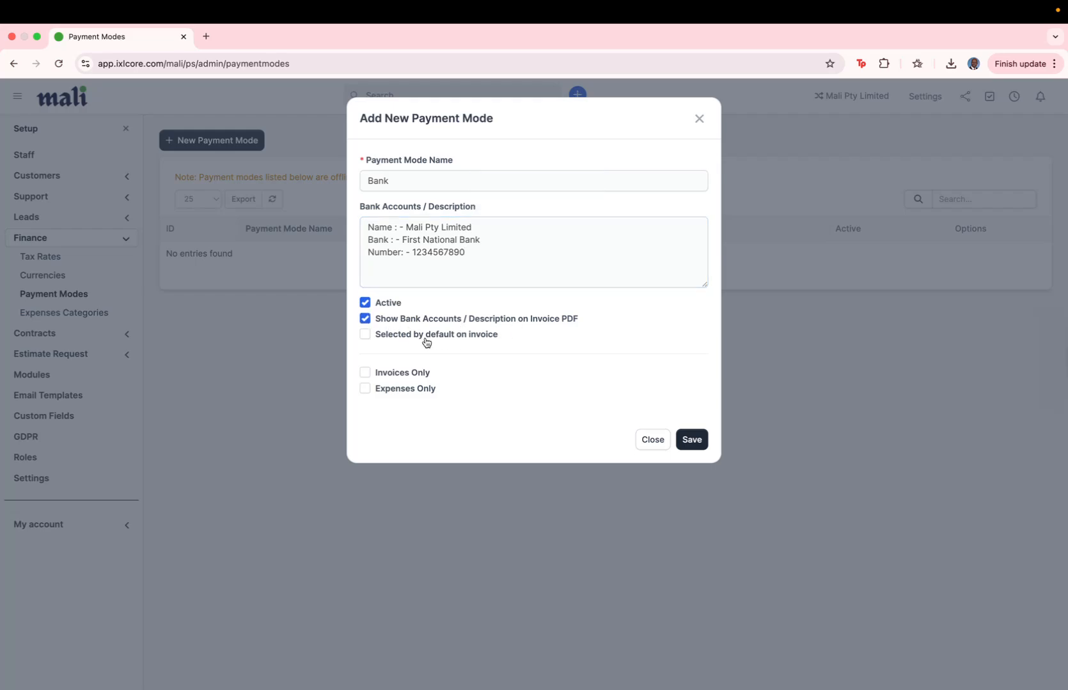
{"action": "left_click", "coordinate": [369, 374]}
{"action": "left_click", "coordinate": [366, 374]}
{"action": "left_click", "coordinate": [365, 337]}
{"action": "left_click", "coordinate": [699, 447]}
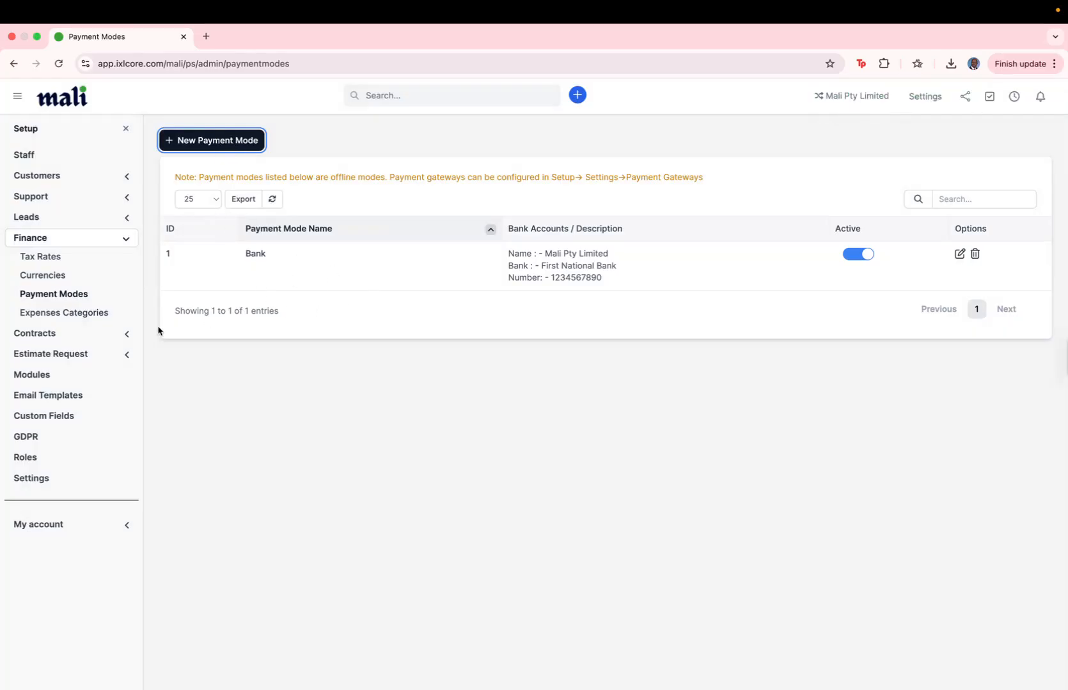
Step: View the expense categories, and set the default tax in the general finance settings to 15.00% VAT and save
{"action": "left_click", "coordinate": [84, 313]}
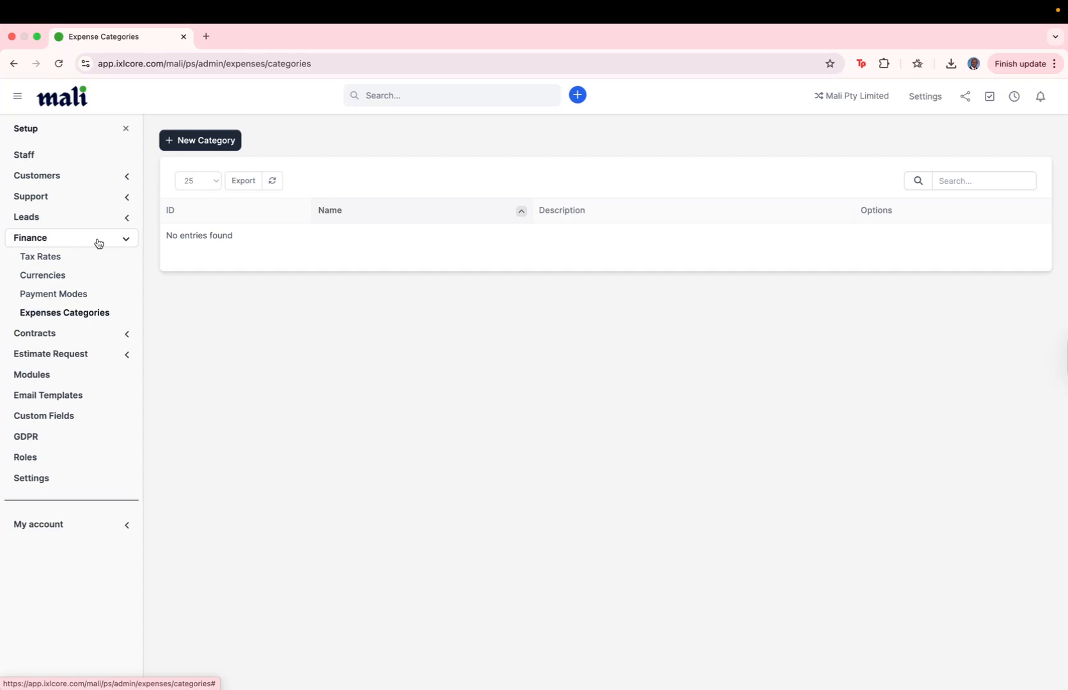
{"action": "left_click", "coordinate": [44, 480]}
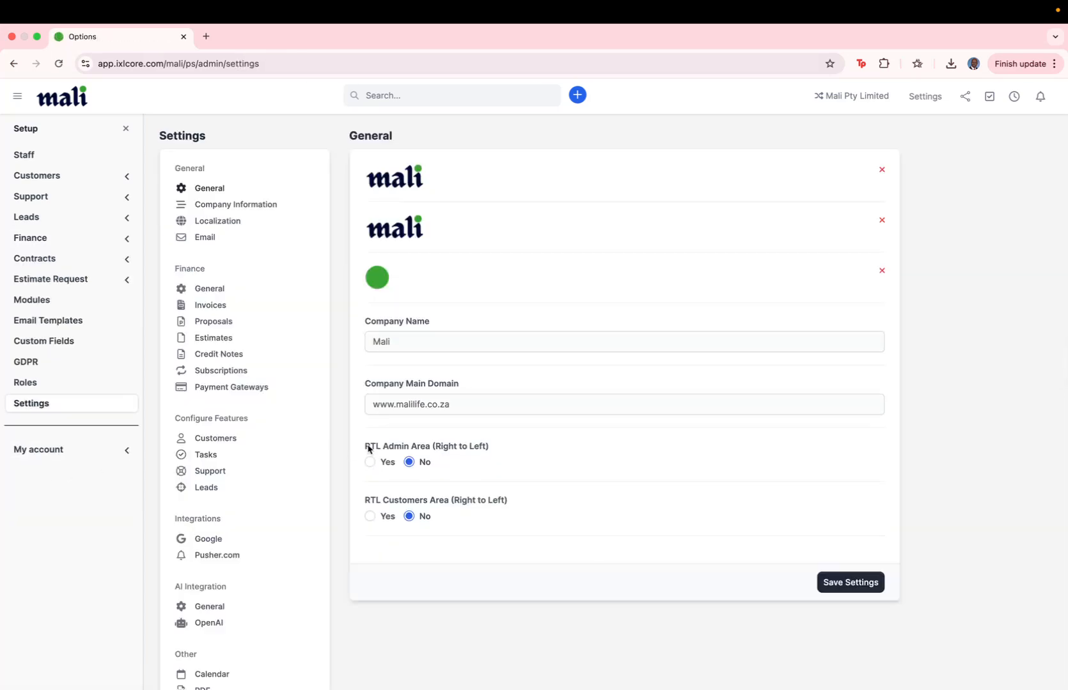
{"action": "left_click", "coordinate": [221, 288]}
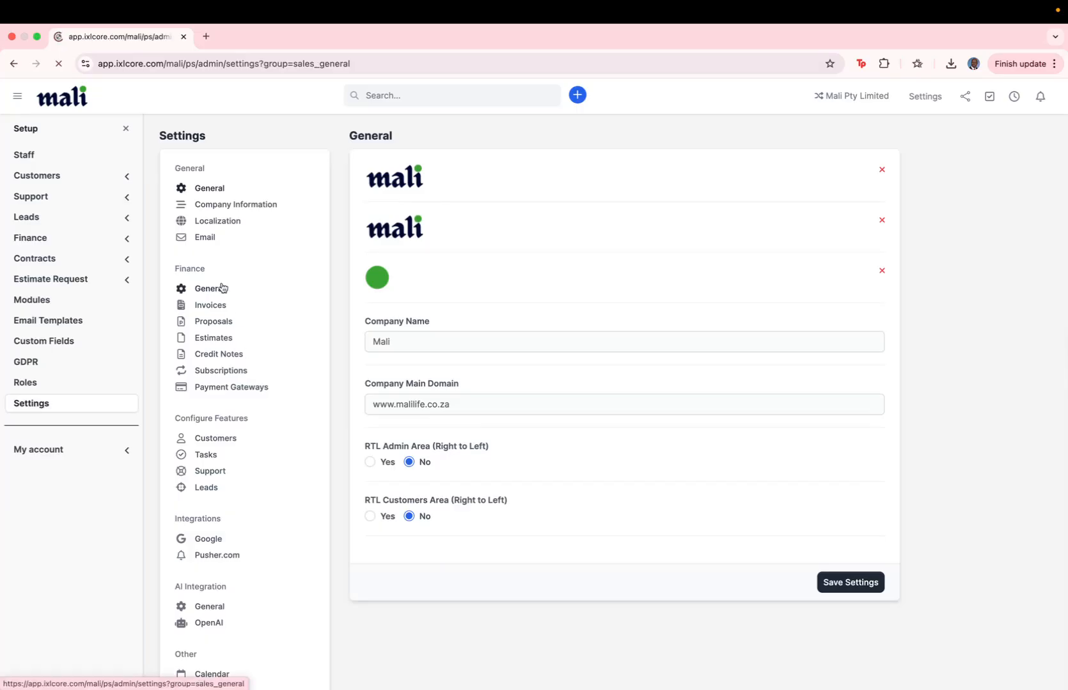
{"action": "scroll", "coordinate": [543, 505], "scroll_direction": "down", "scroll_amount": 3}
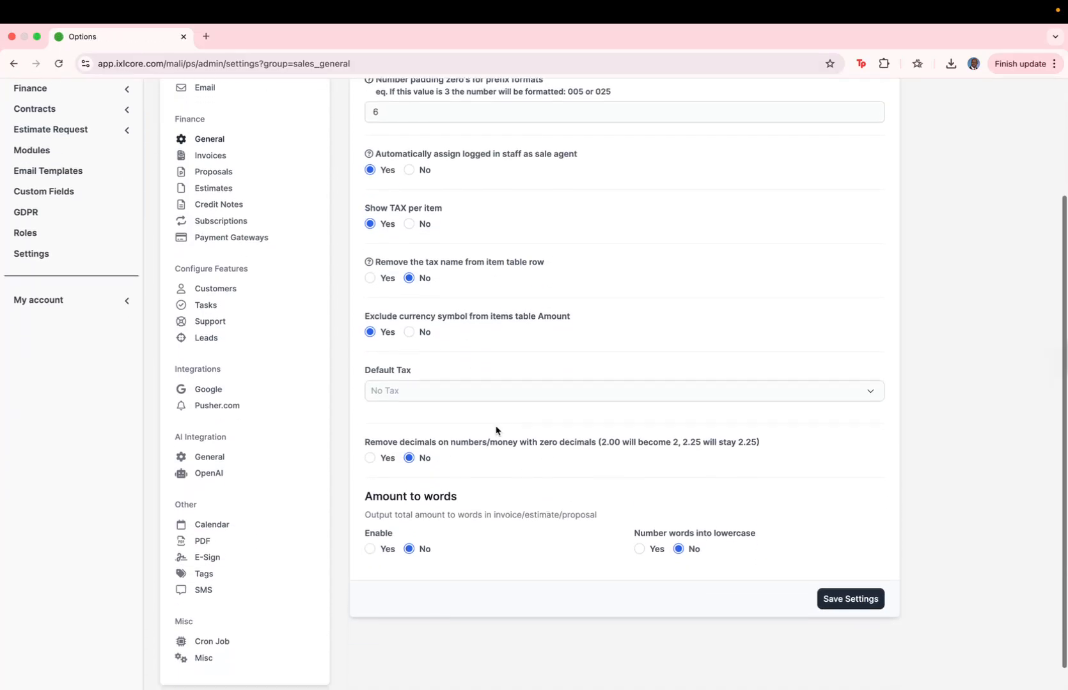
{"action": "left_click", "coordinate": [496, 391]}
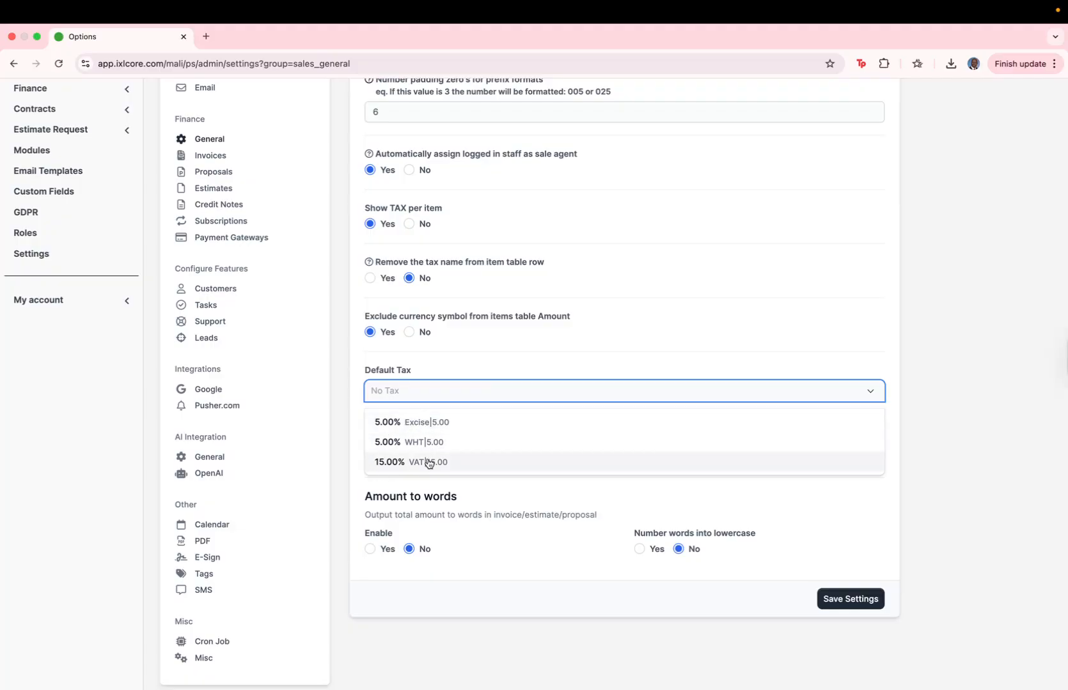
{"action": "left_click", "coordinate": [392, 463]}
{"action": "left_click", "coordinate": [472, 373]}
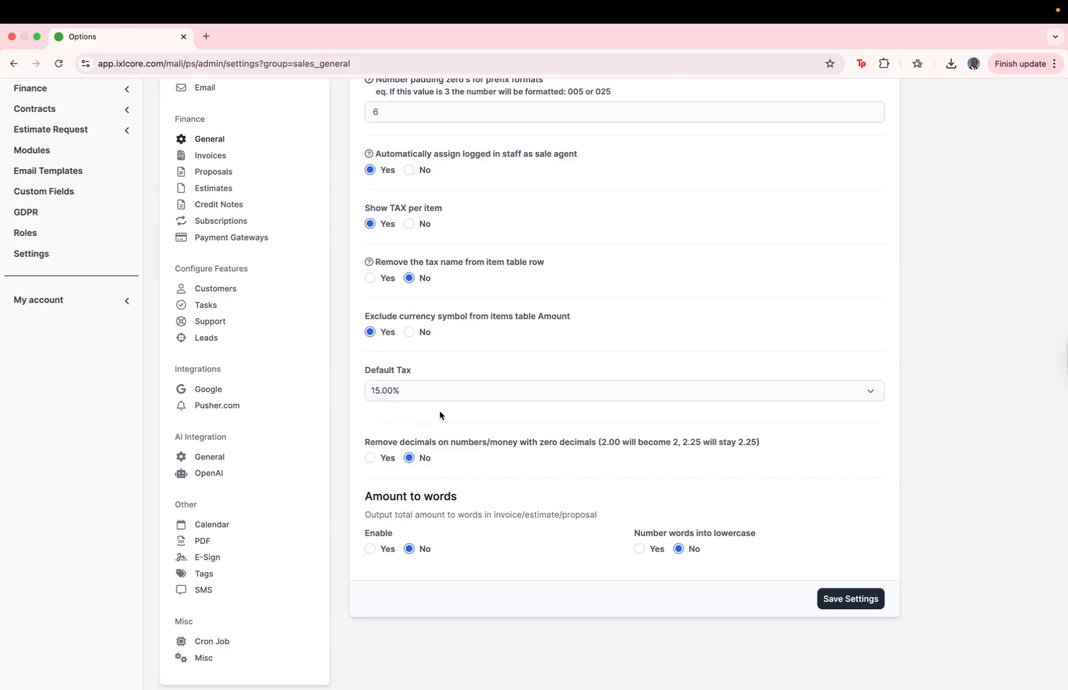
{"action": "left_click", "coordinate": [830, 599]}
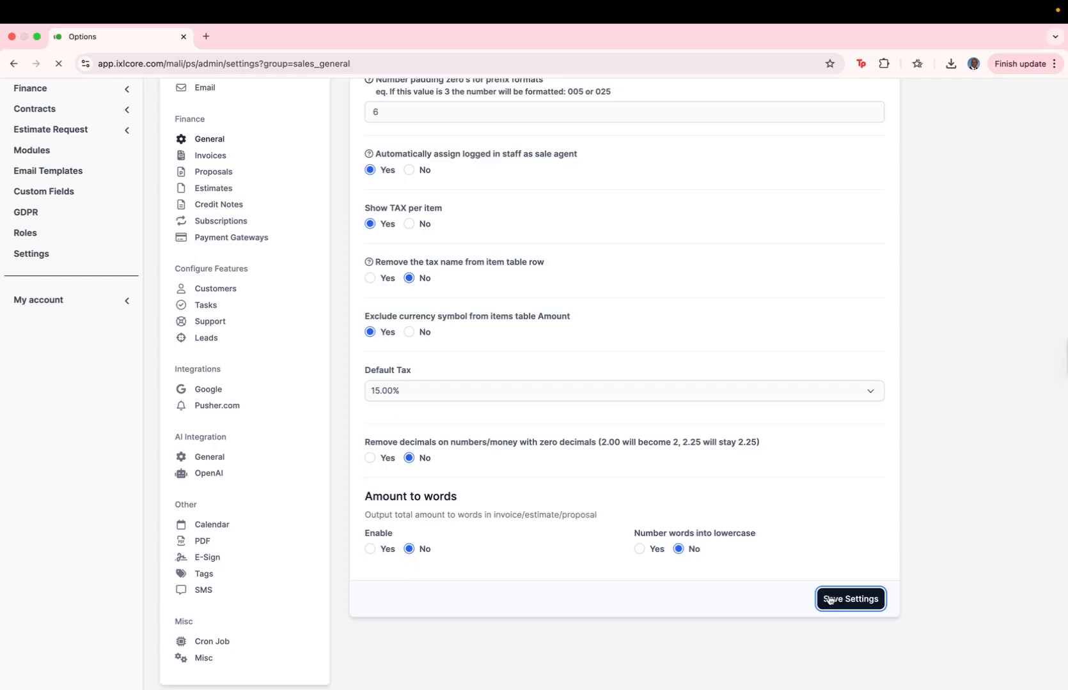